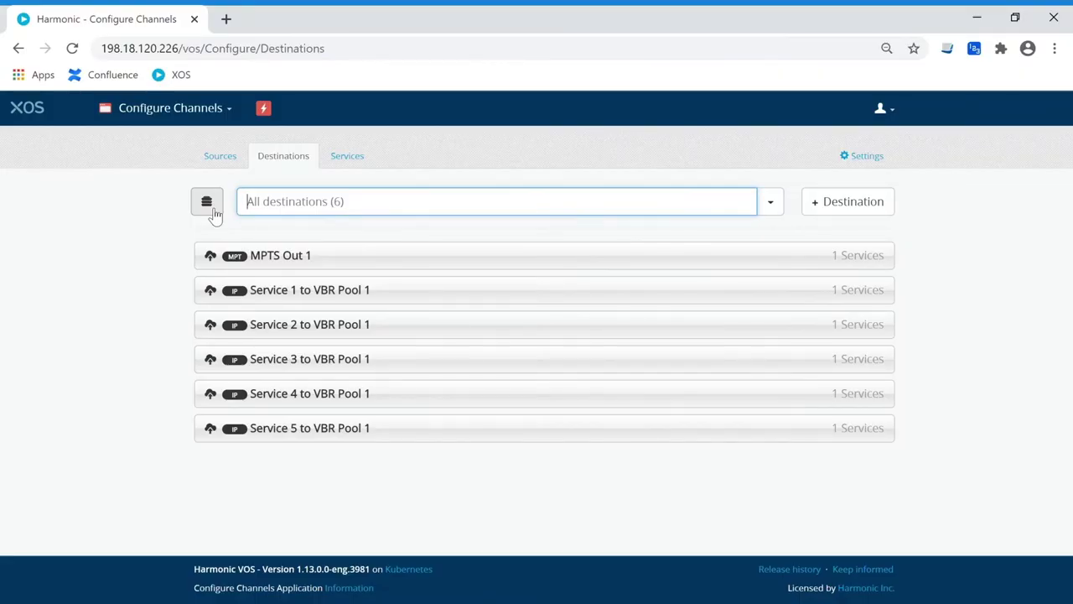
- Raise VBR Pool 1's bitrate from 35 to 40 Mbps and save the pool
left_click(207, 203)
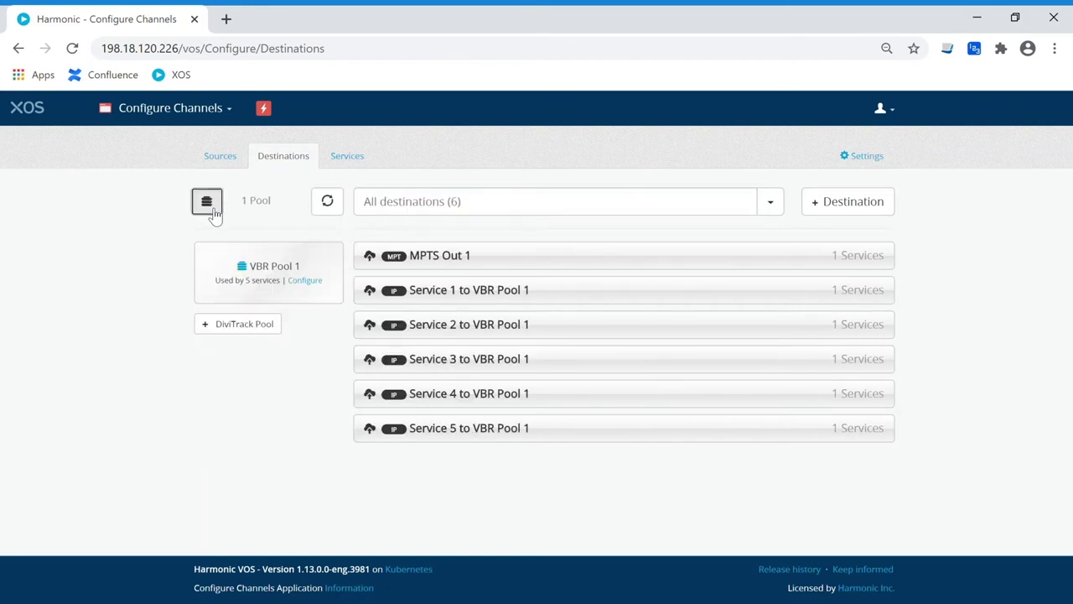
left_click(326, 286)
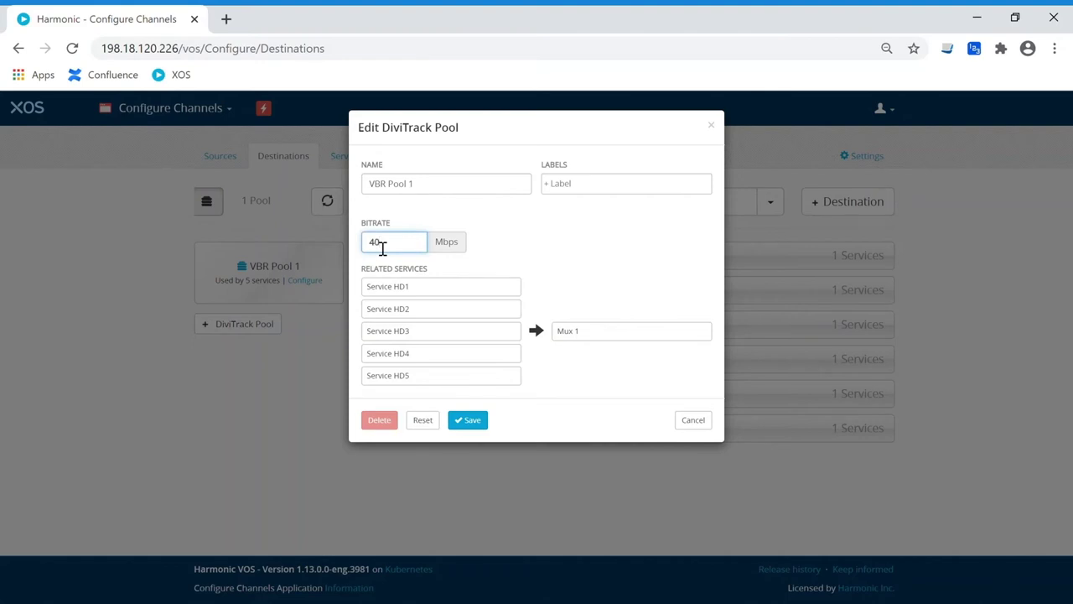
left_click(483, 424)
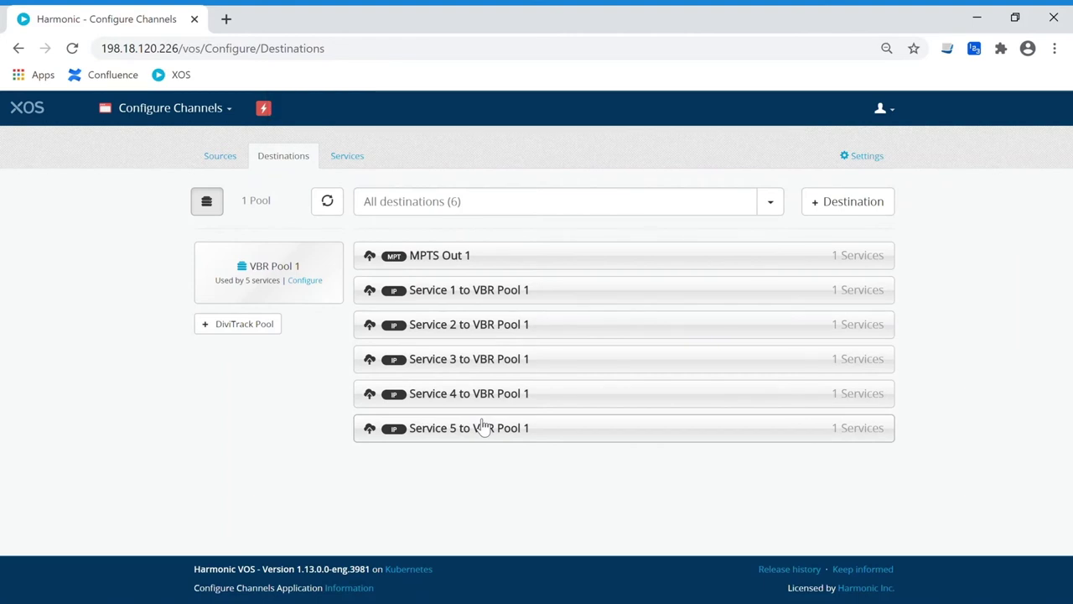
- Switch to the Public API application from the Apps menu
left_click(152, 111)
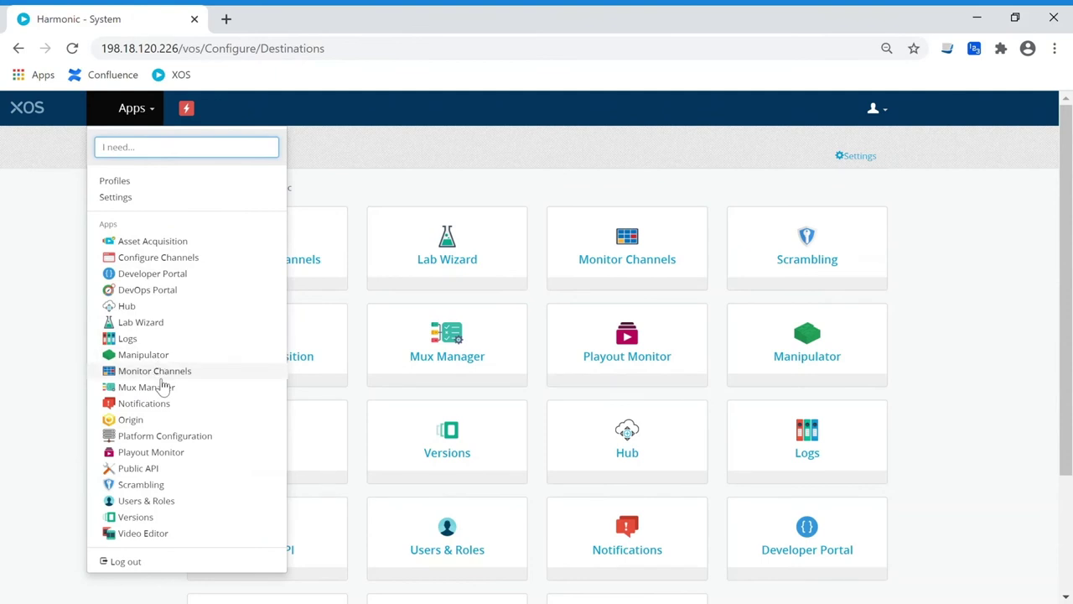
left_click(138, 468)
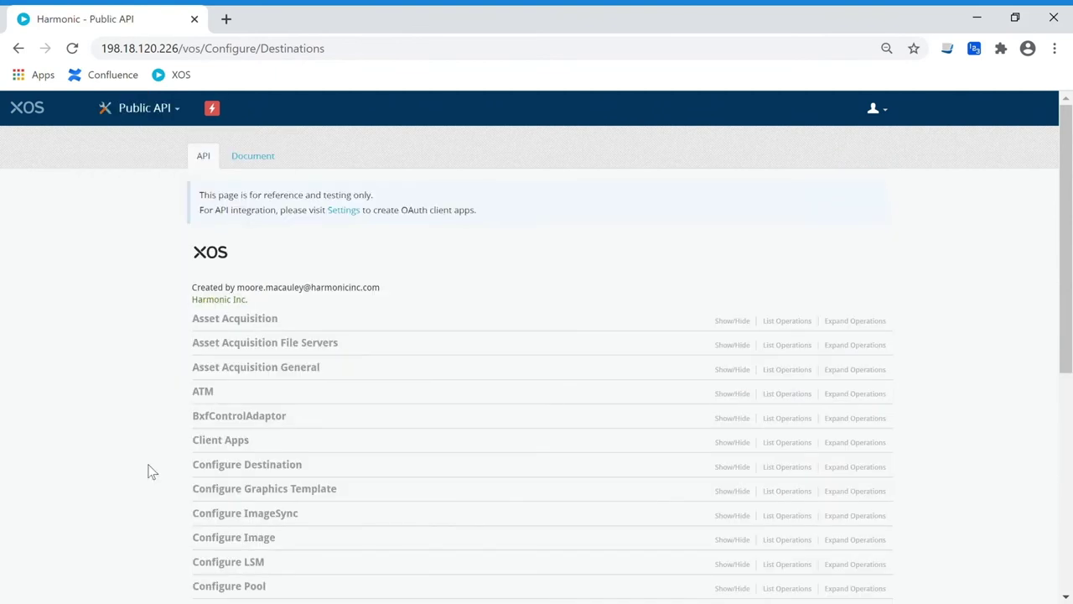
scroll(152, 472, "down", 3)
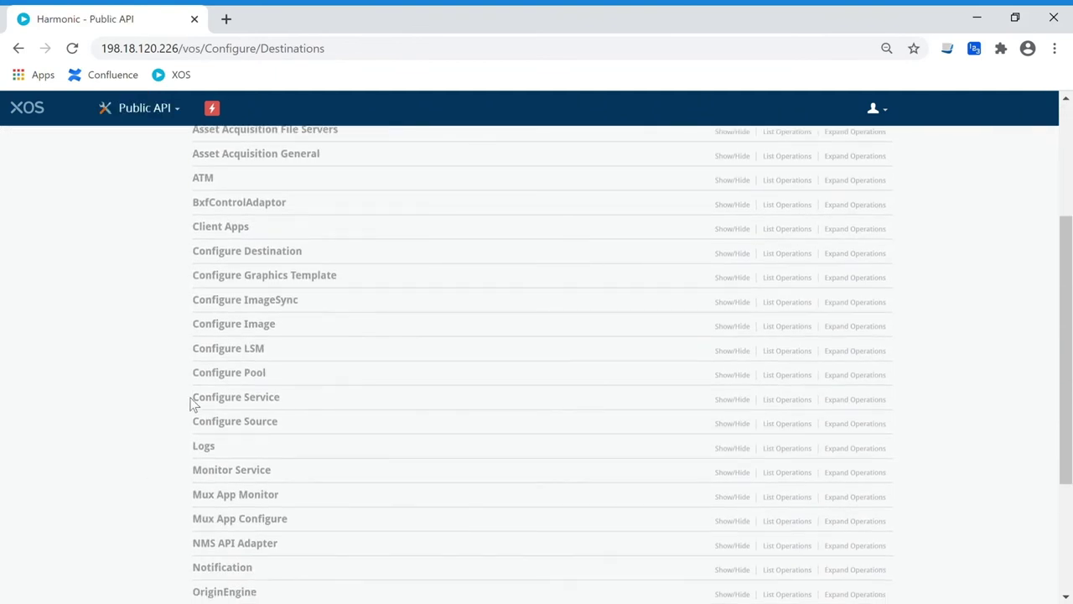
- Expand Configure Service's GET /configure/v1/services and run Try it out!
left_click(207, 402)
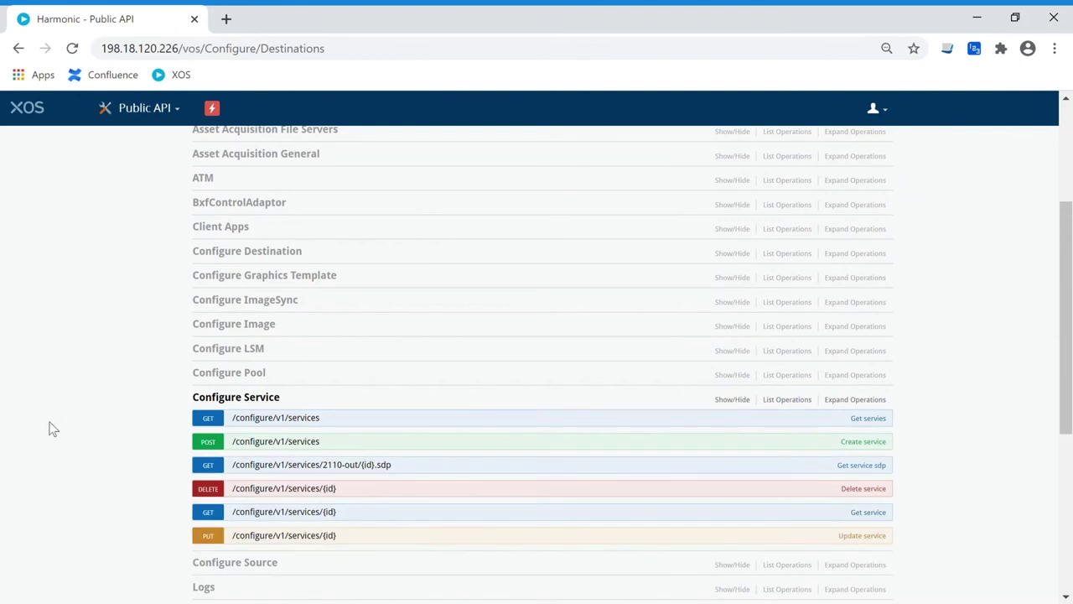
left_click(225, 425)
scroll(139, 452, "down", 5)
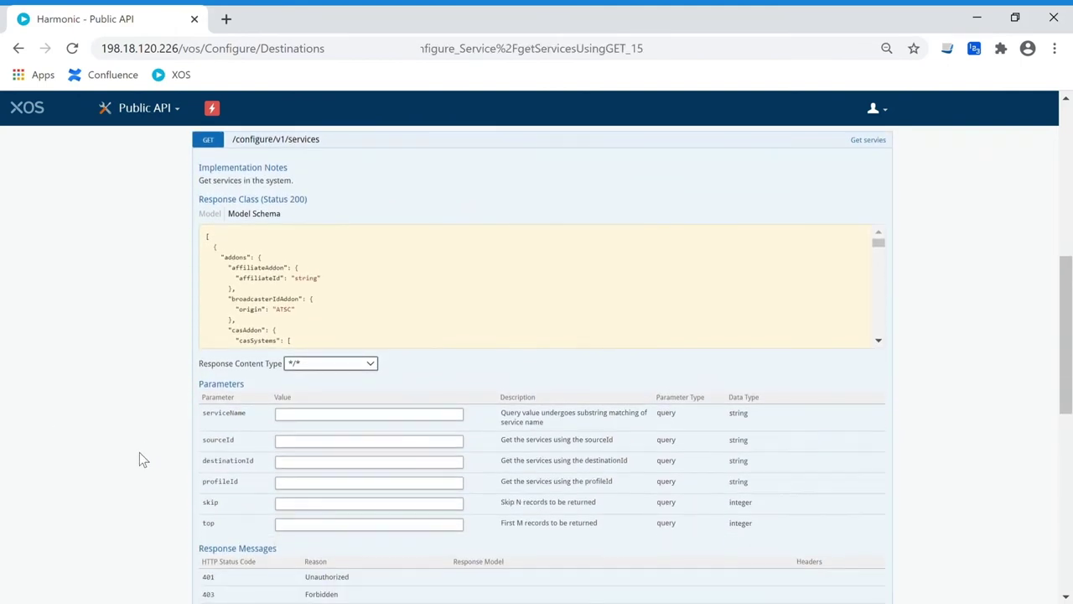
left_click(220, 467)
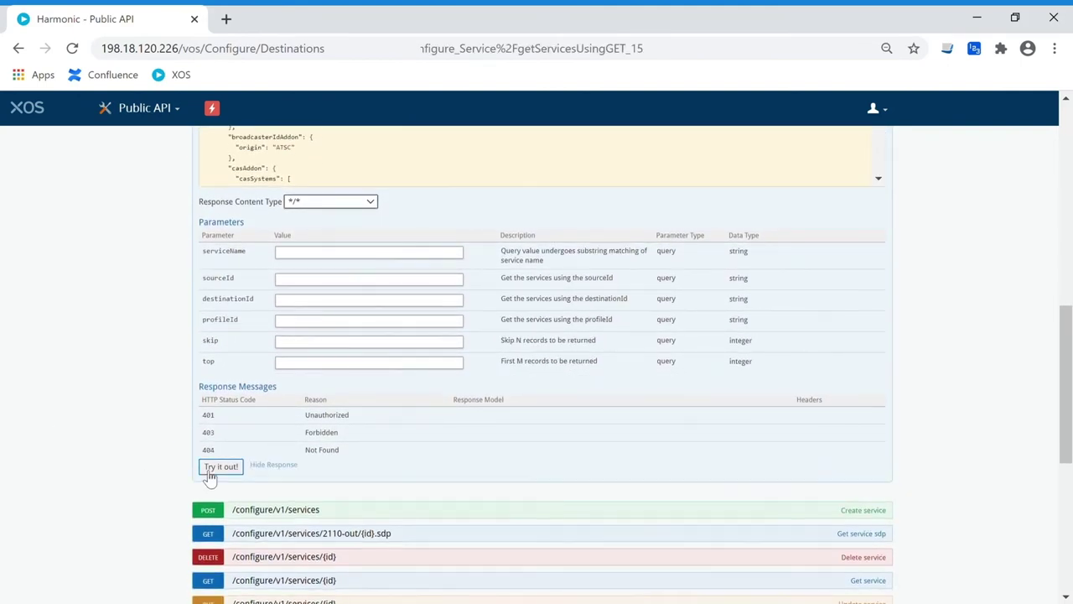